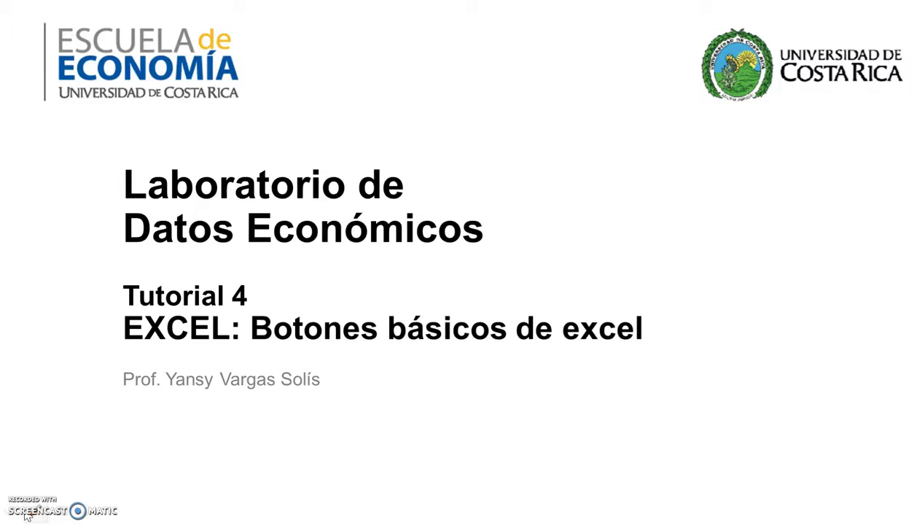
Step: Switch from the tutorial title slide to the Excel sheet of state data
key(alt+Tab)
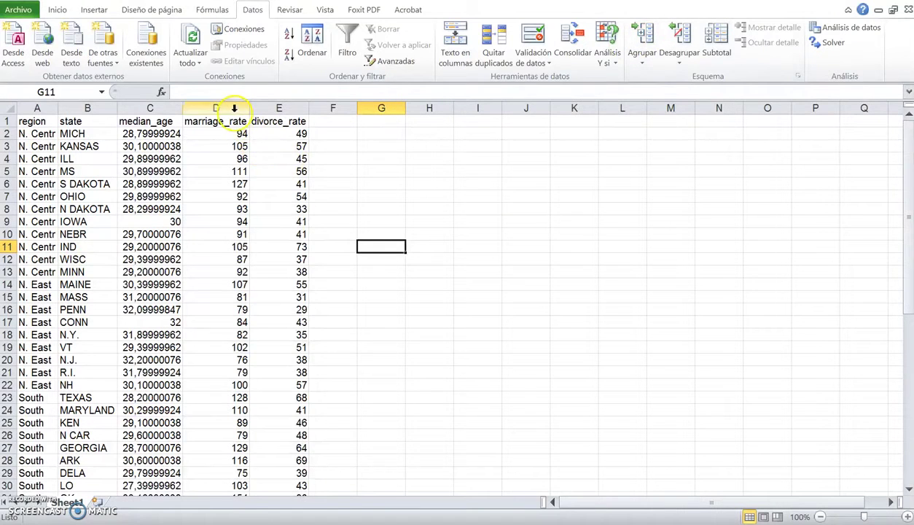
Step: Group columns D:E (marriage_rate, divorce_rate) with Agrupar, then collapse and re-expand the group
drag(233, 108, 267, 107)
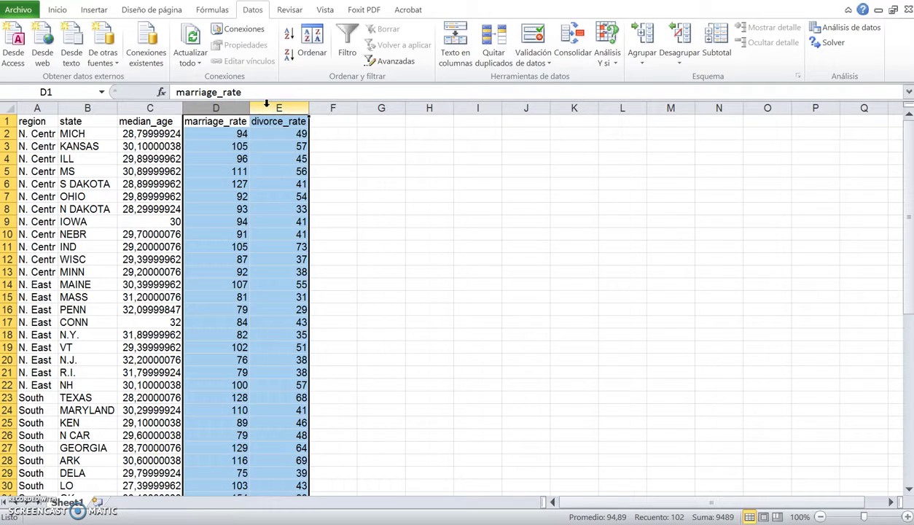
click(645, 41)
click(646, 38)
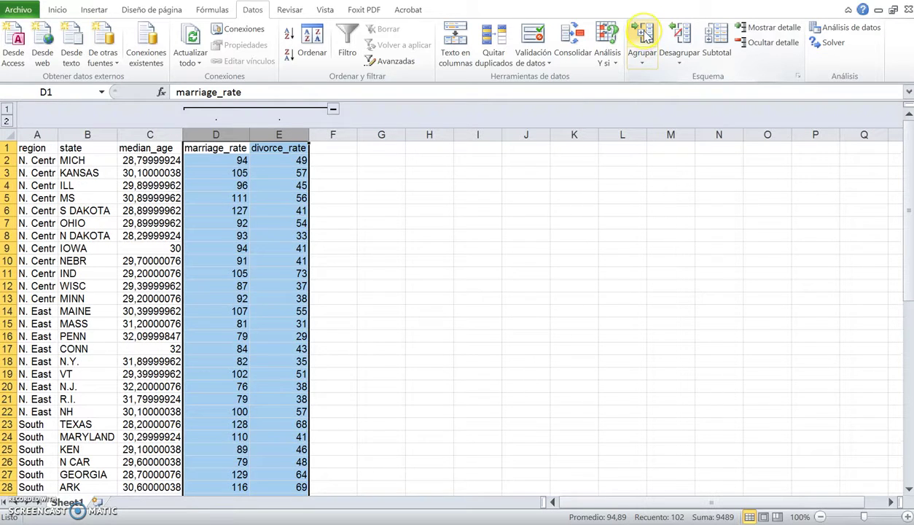
click(333, 110)
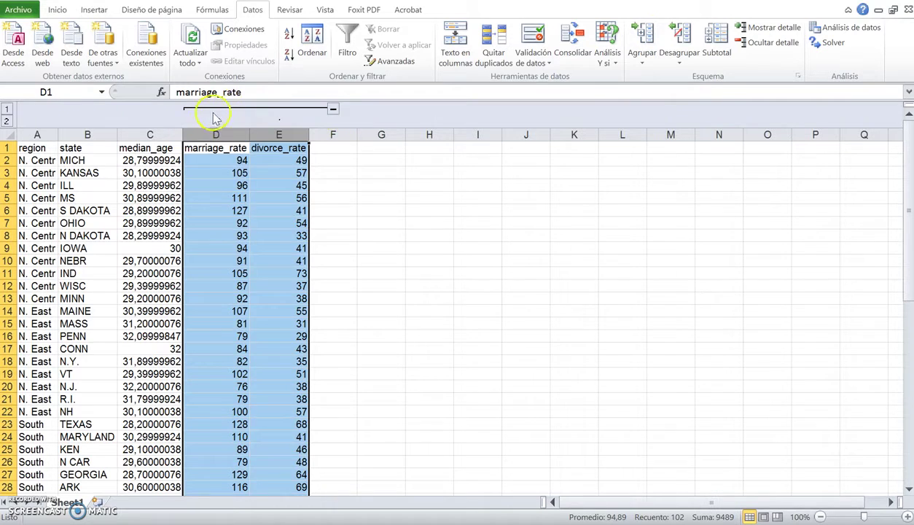
click(334, 109)
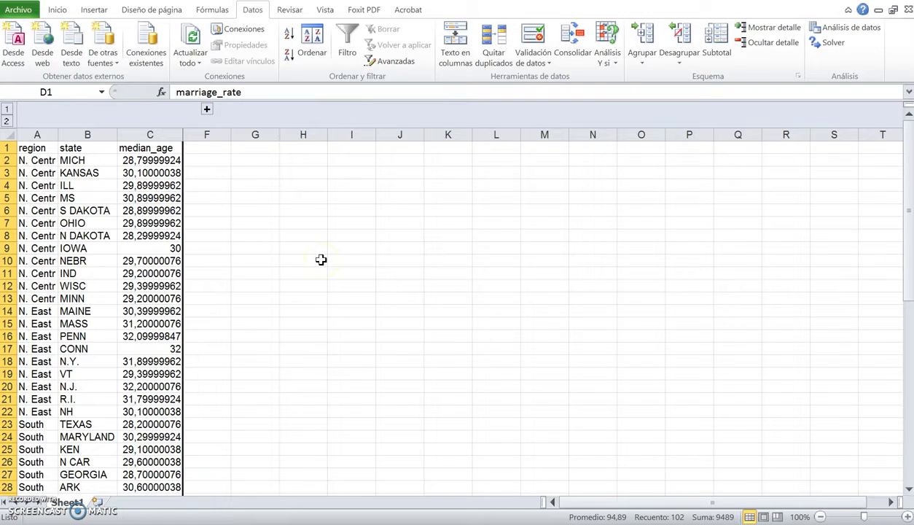
click(207, 108)
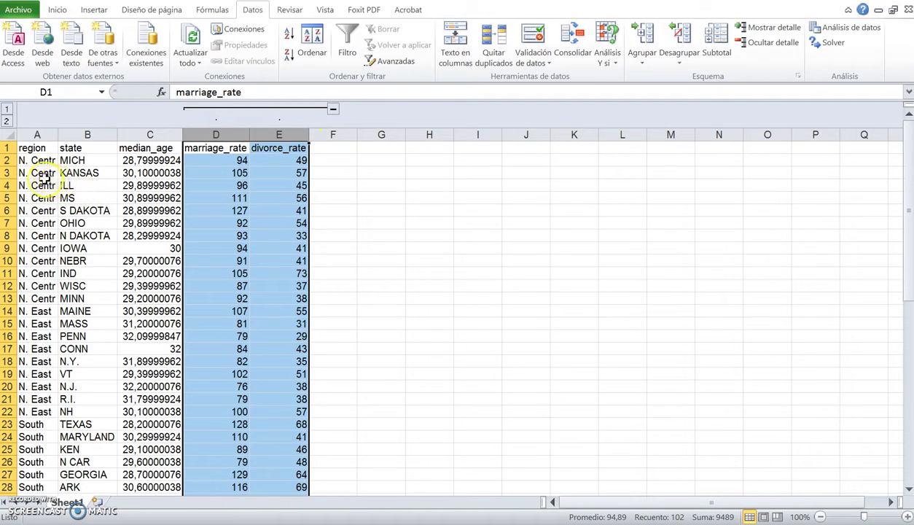
Step: Group rows 2–13 (N. Centr), test collapsing and expanding both outlines, then deselect
mouse_move(10, 162)
mouse_down()
mouse_move(12, 411)
mouse_move(22, 299)
mouse_up()
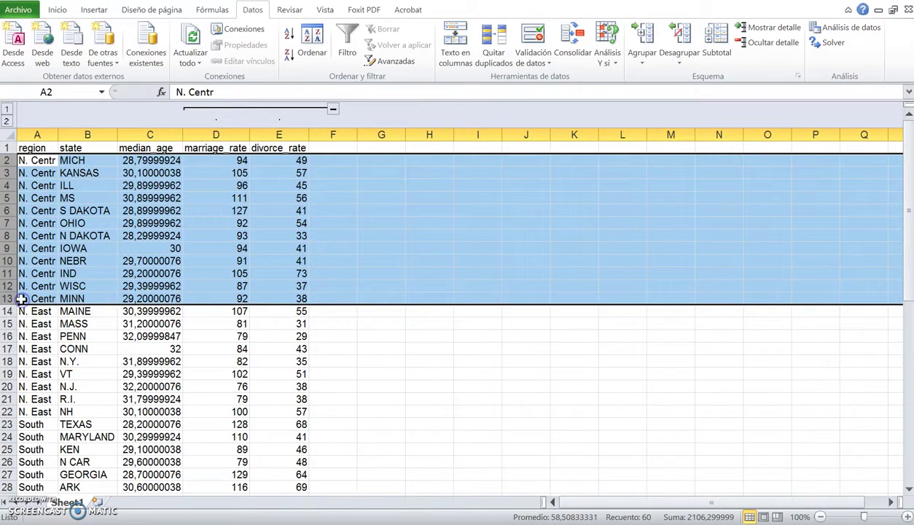
click(643, 37)
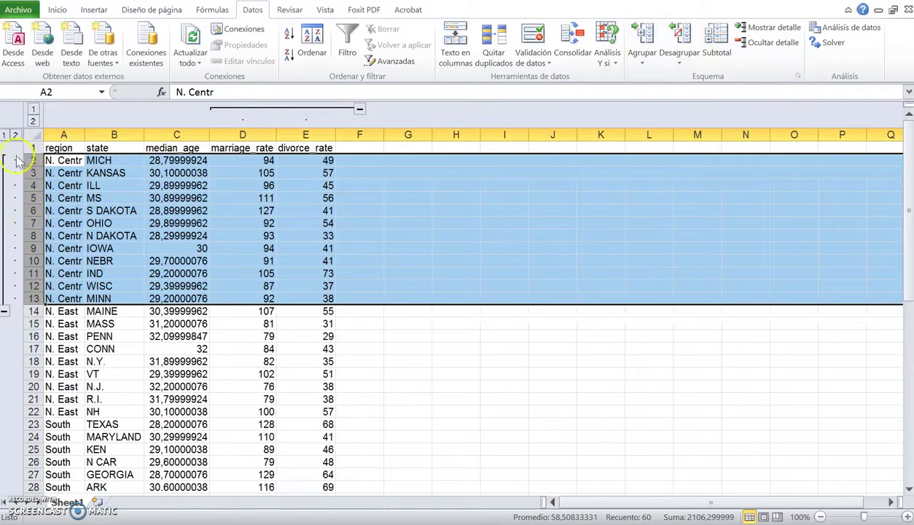
click(5, 311)
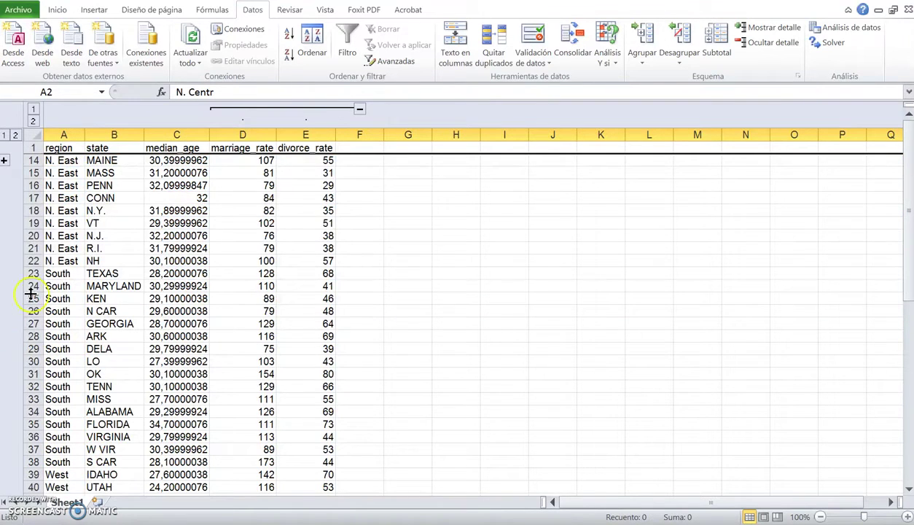
click(360, 108)
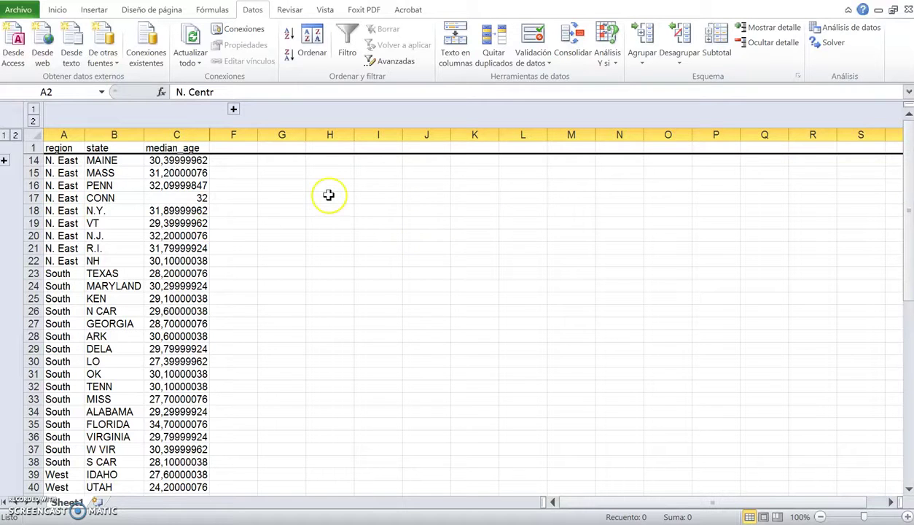
click(233, 109)
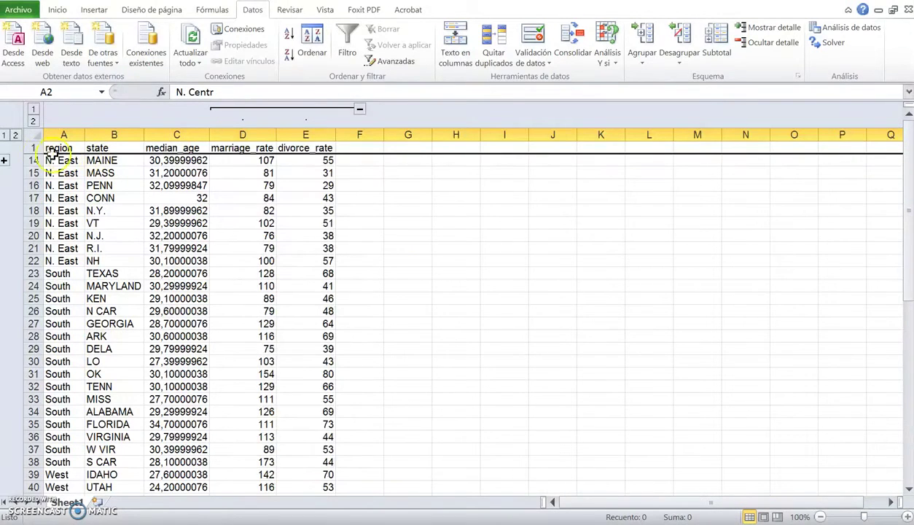
click(4, 159)
click(446, 334)
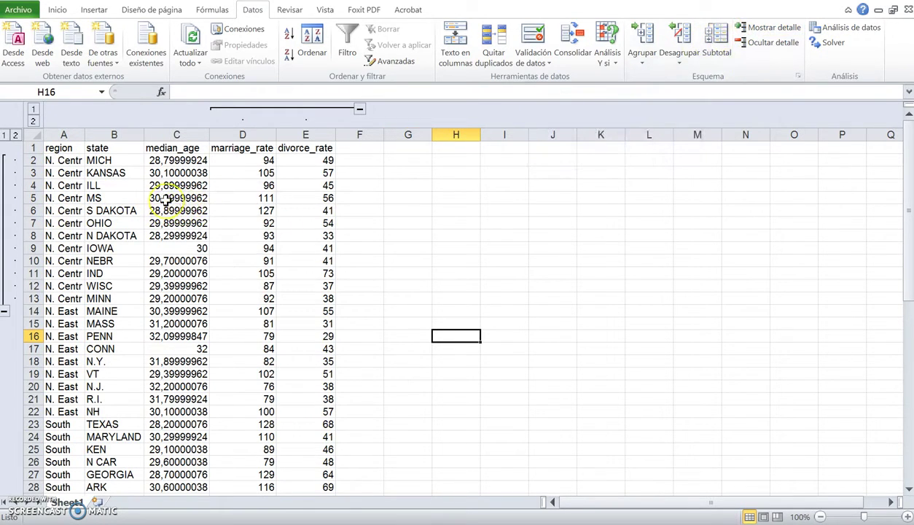
Step: Sort by region A to Z and set Subtotal to Promedio on median_age, marriage_rate, divorce_rate
click(73, 146)
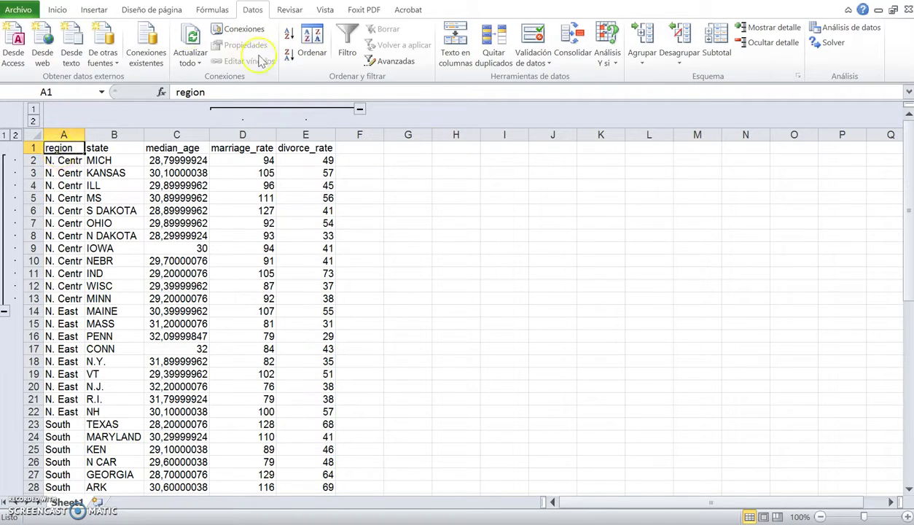
click(289, 35)
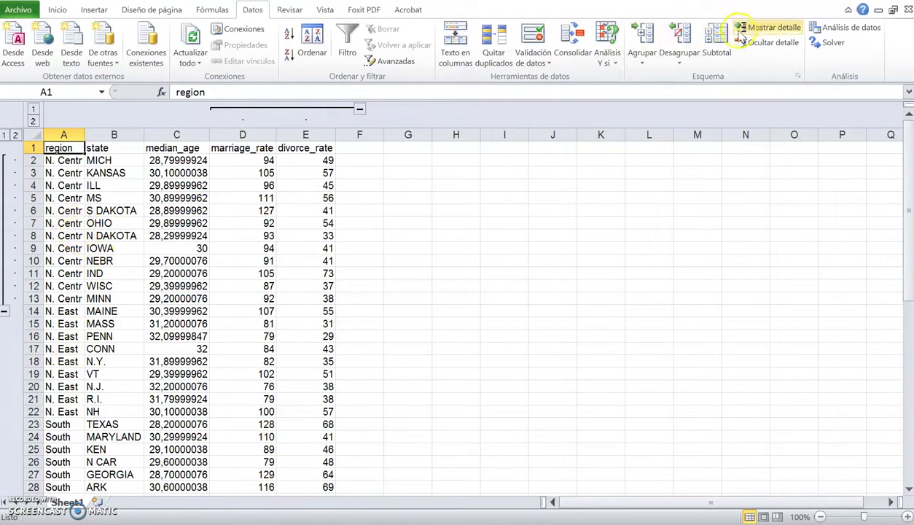
click(718, 37)
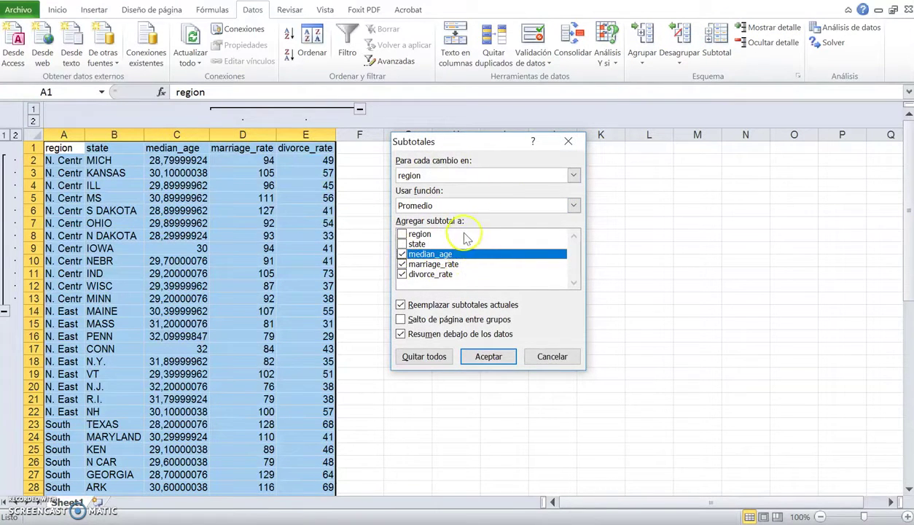
click(449, 207)
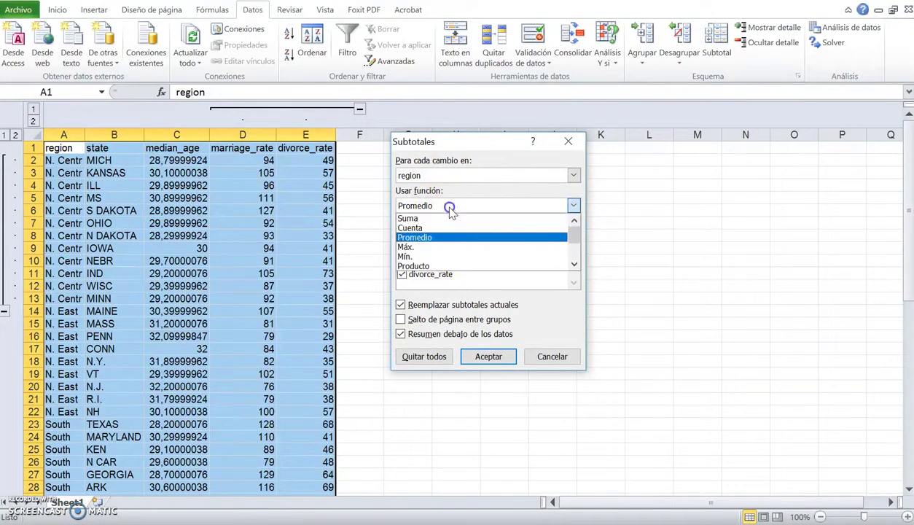
click(420, 238)
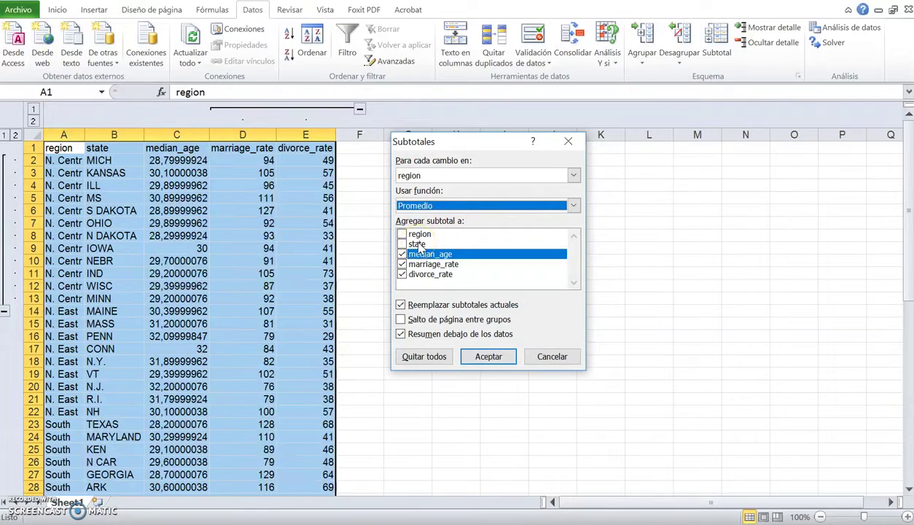
click(400, 235)
click(411, 283)
Step: Insert the Promedio subtotals, then view the outline at levels 1, 2 and 3
click(481, 359)
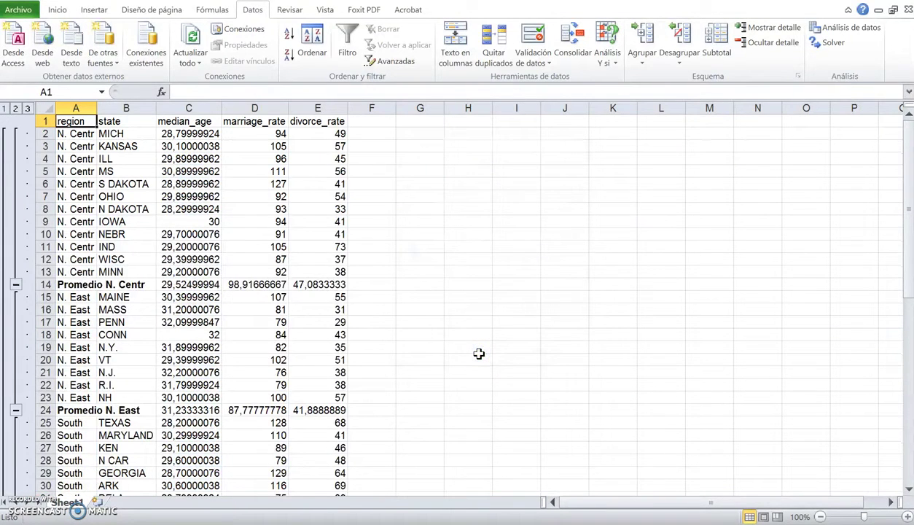
click(16, 106)
click(6, 108)
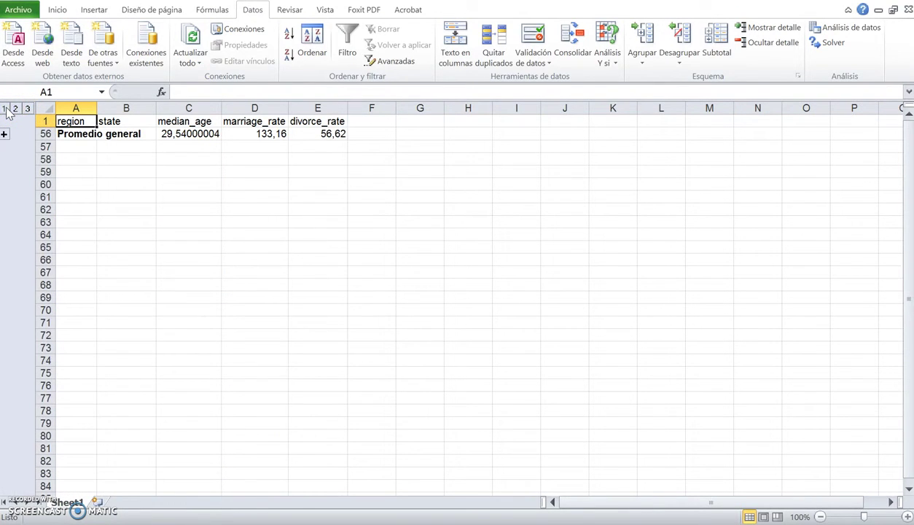
click(15, 108)
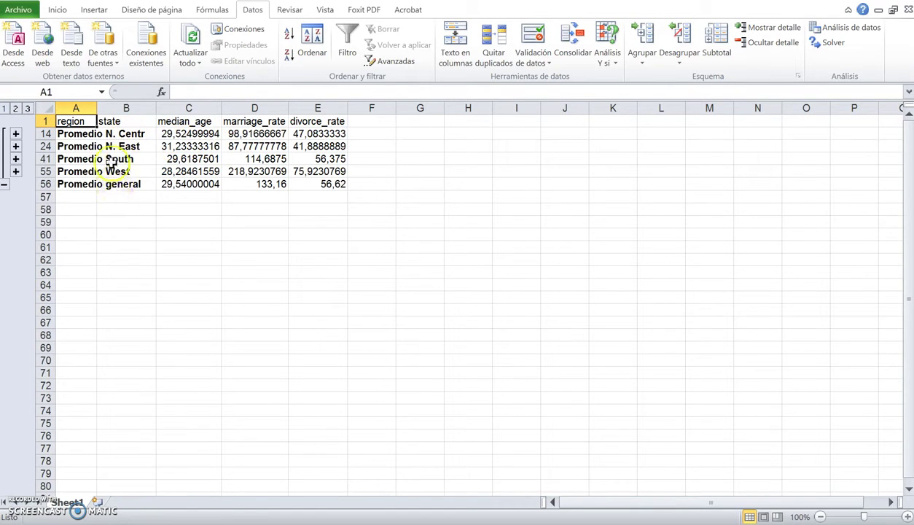
click(28, 108)
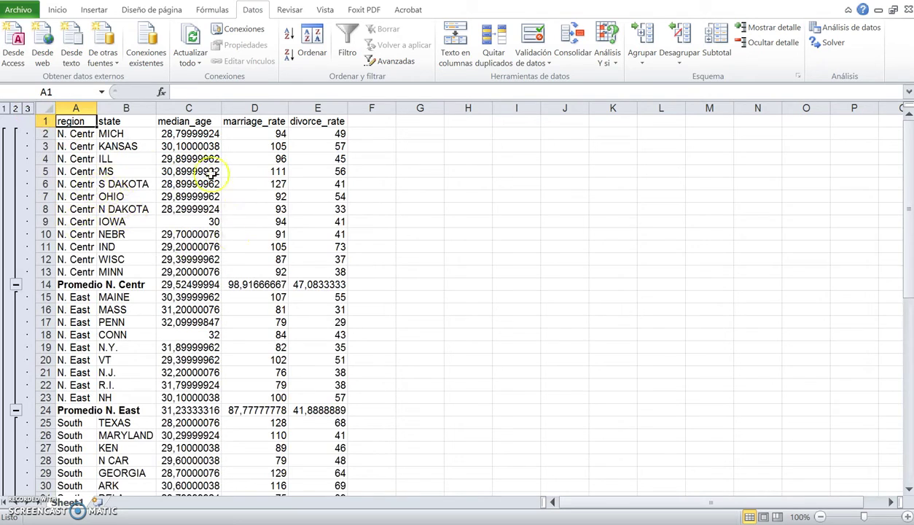